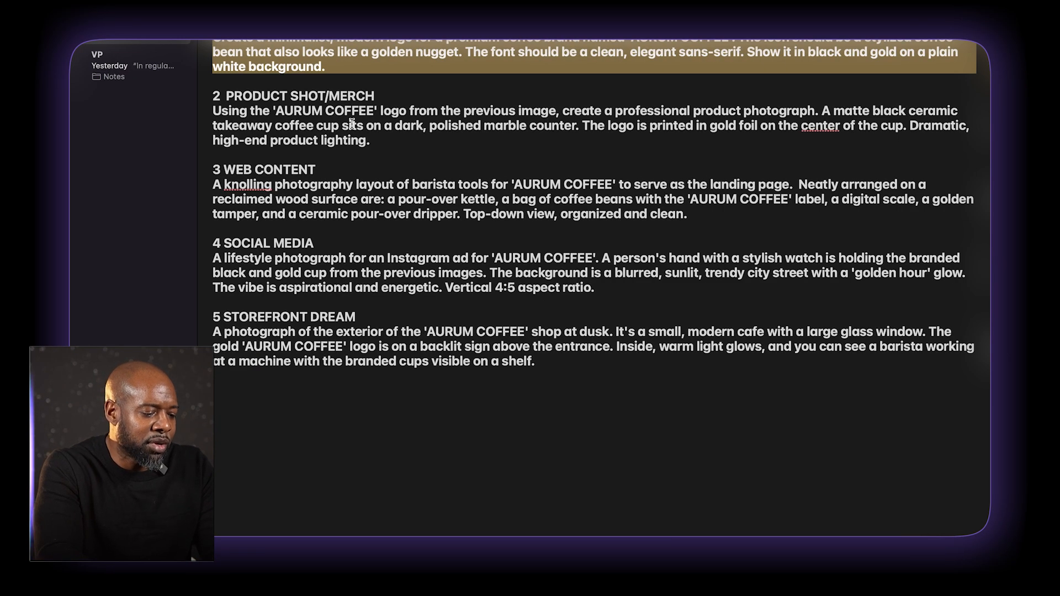
- Copy the product shot/merch prompt from the notes and submit it in the ChatGPT conversation that contains the AURUM COFFEE logo
left_click_drag(374, 140, 207, 114)
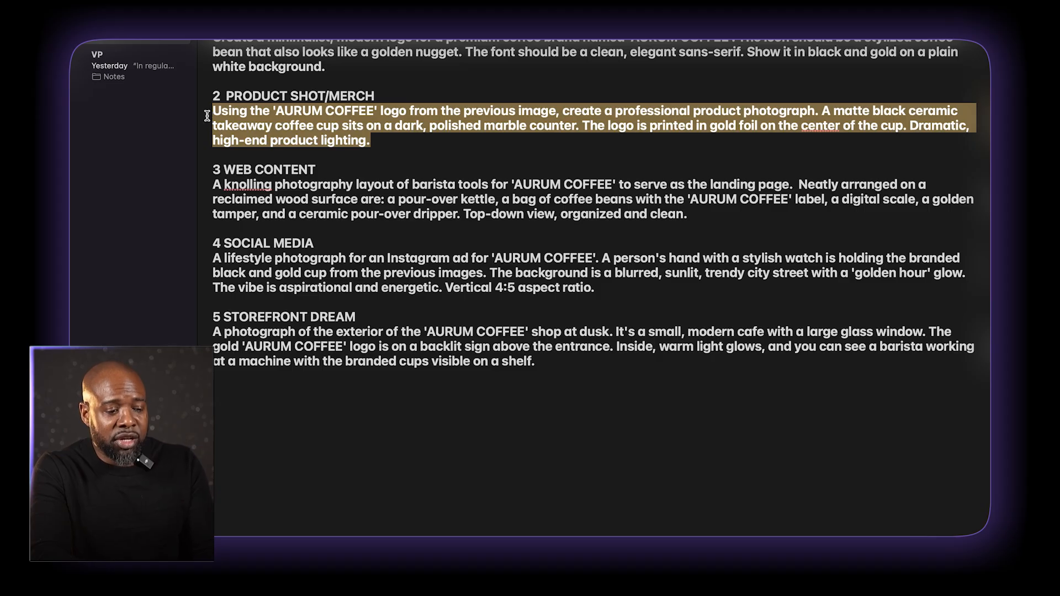
right_click(269, 123)
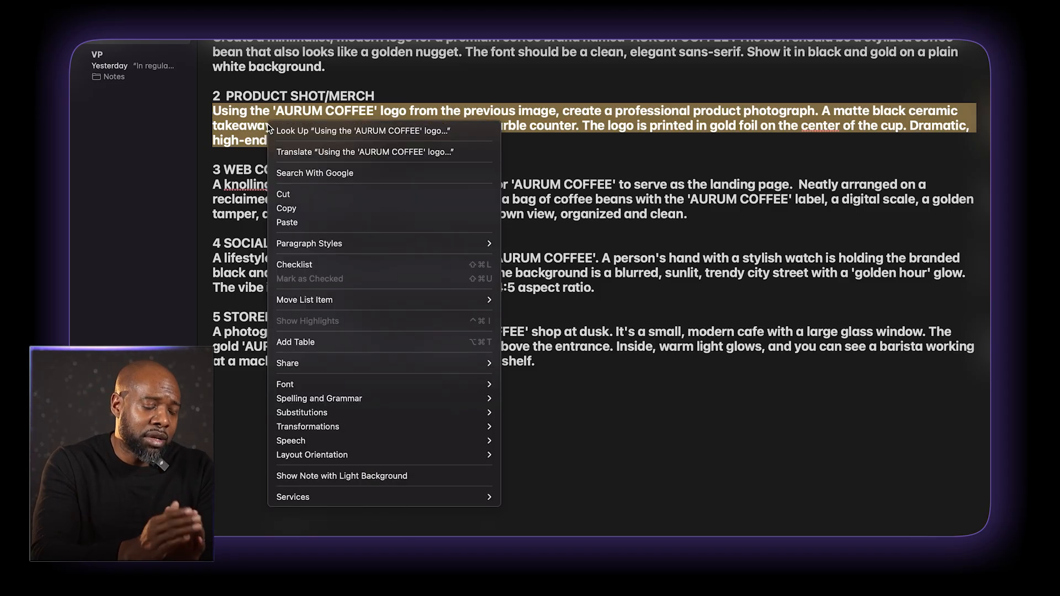
left_click(296, 205)
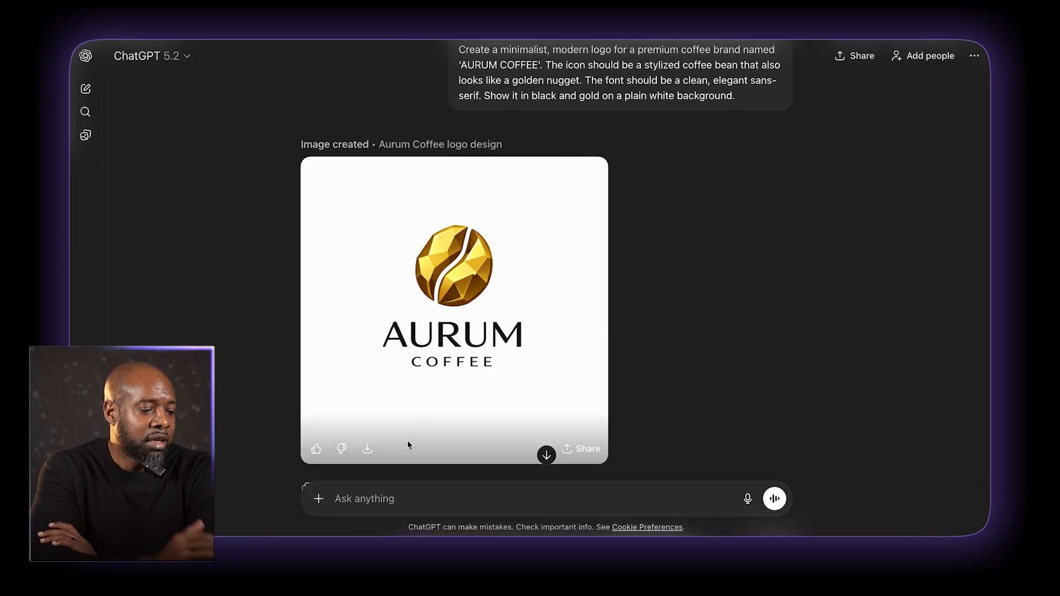
left_click(353, 499)
key("super+v")
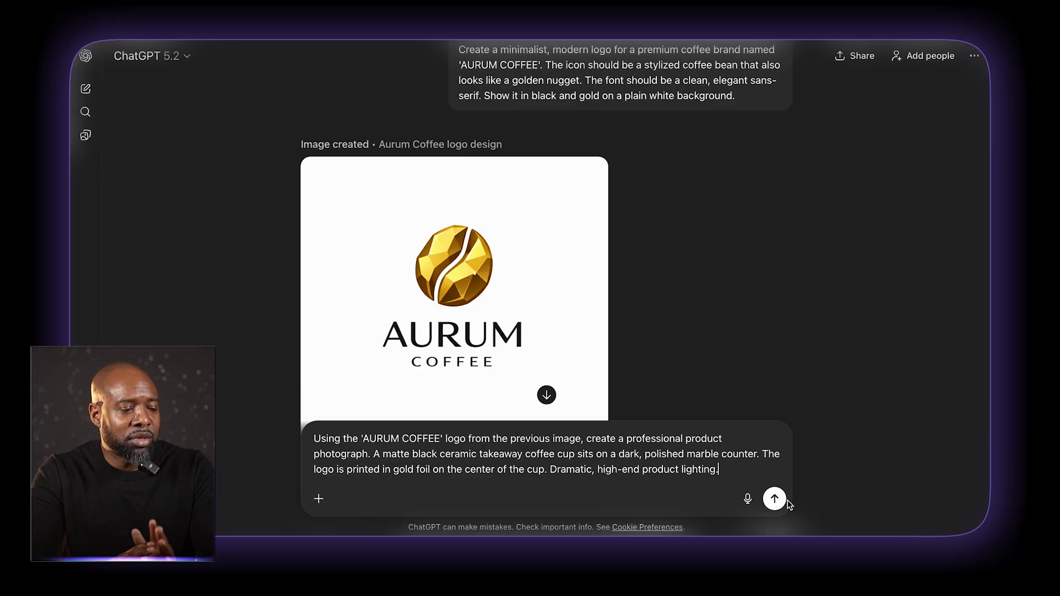
left_click(988, 295)
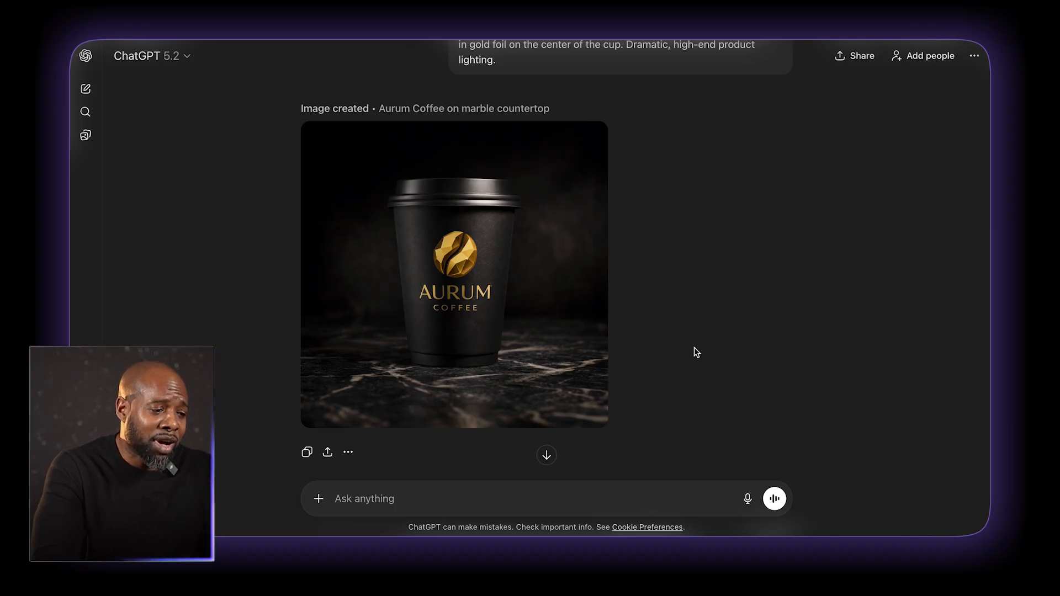
- View the generated takeaway coffee cup image enlarged, and return to the conversation
mouse_move(560, 350)
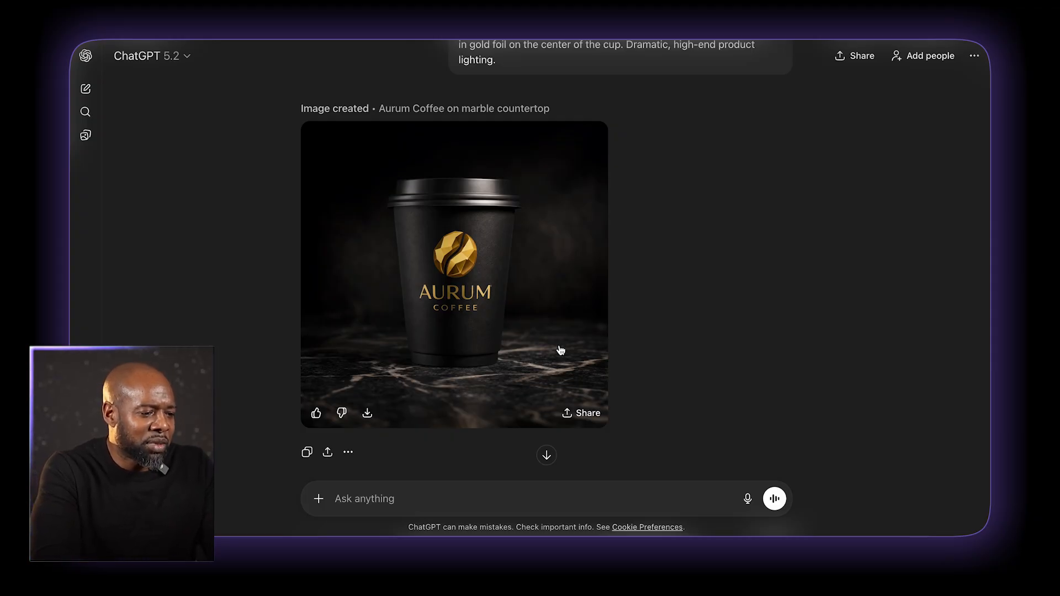
left_click(564, 339)
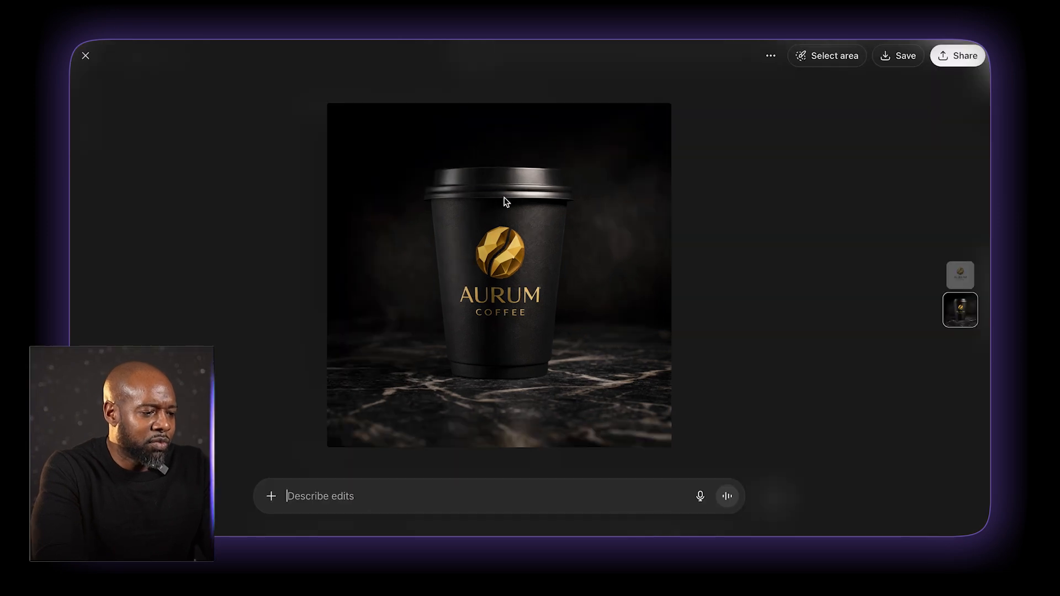
left_click(85, 56)
- Bring the web content prompt for a knolling layout of barista tools from the notes into ChatGPT and submit it
key("super+Tab")
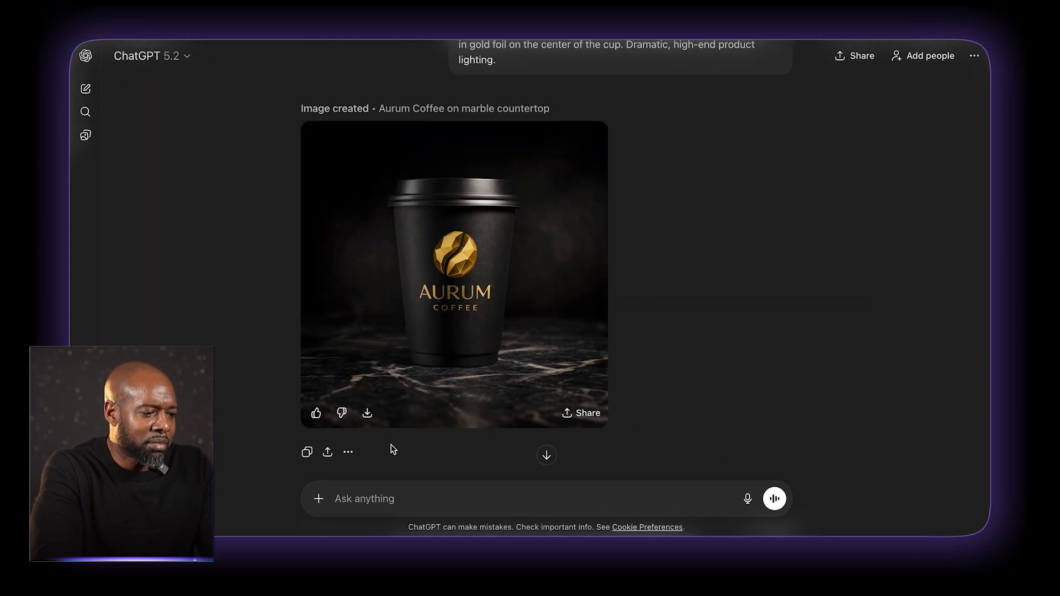
left_click(348, 511)
key("super+v")
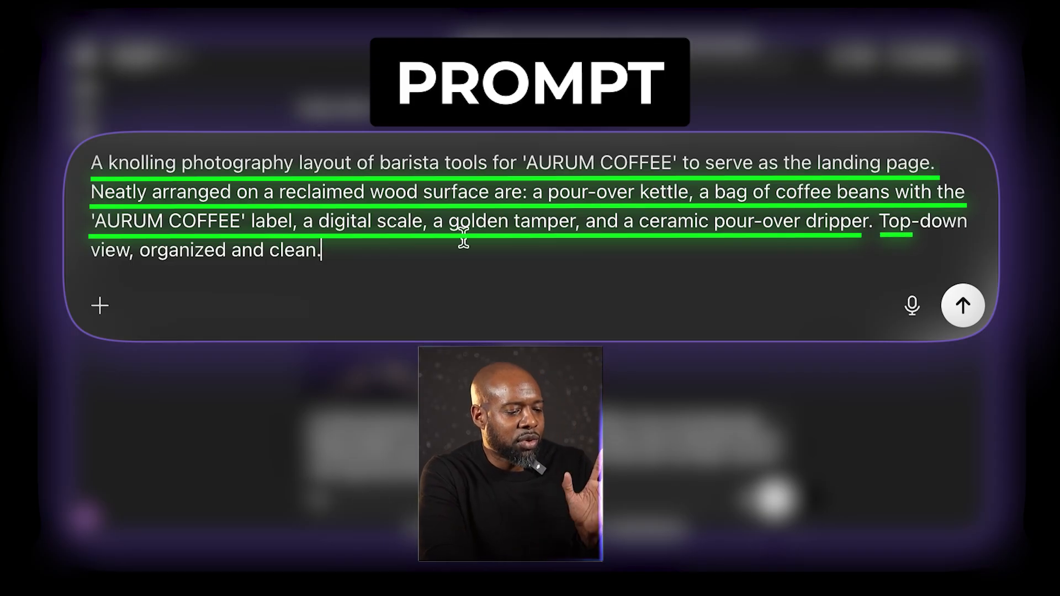
left_click(962, 305)
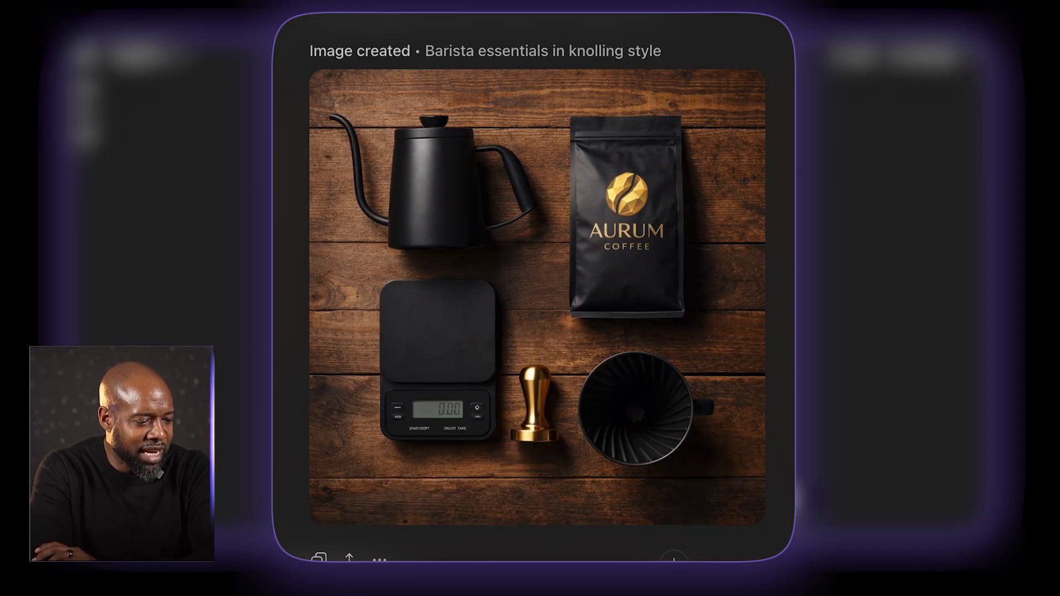
- Switch to Notes and select the social media prompt for the 'AURUM COFFEE' Instagram ad
mouse_move(667, 372)
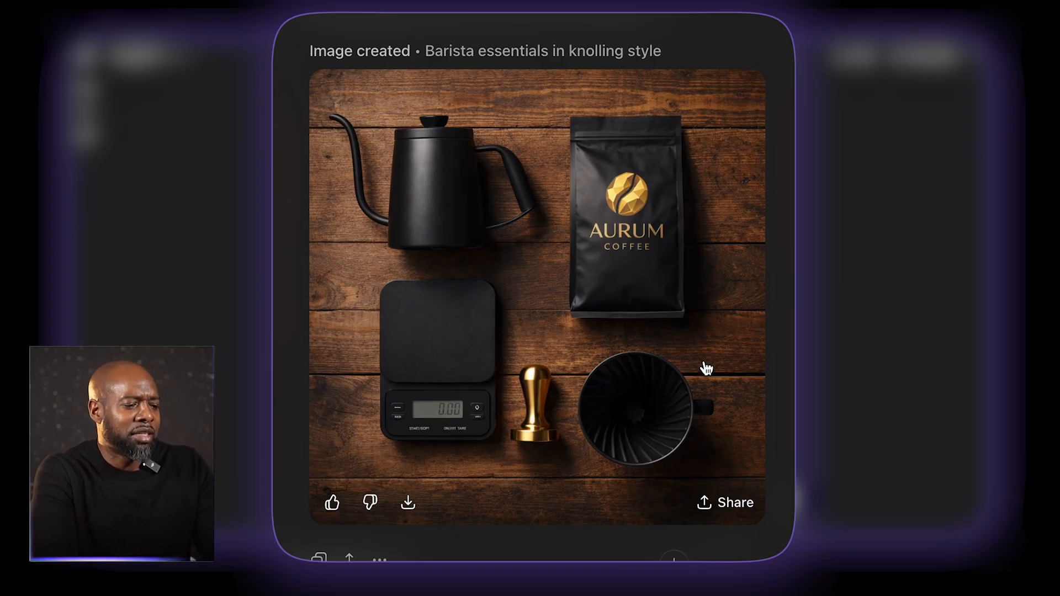
key("super+Tab")
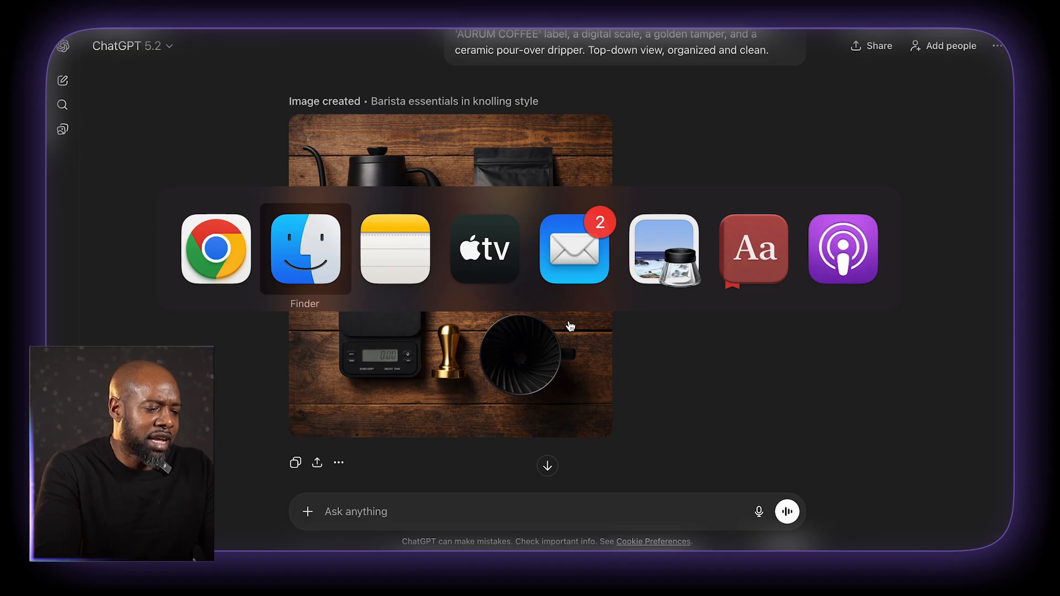
key("super+Tab")
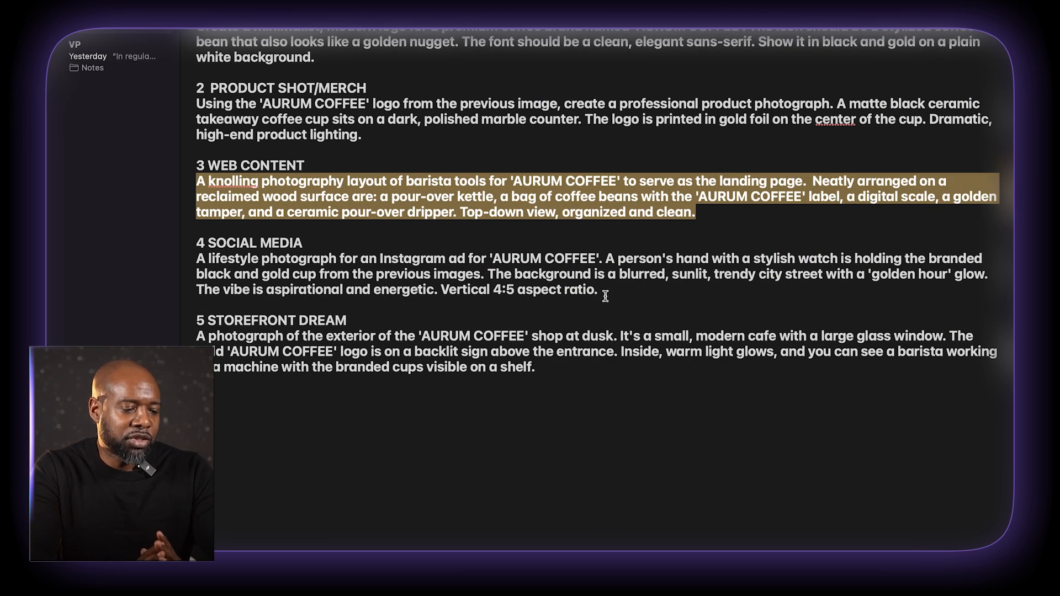
left_click_drag(605, 297, 338, 274)
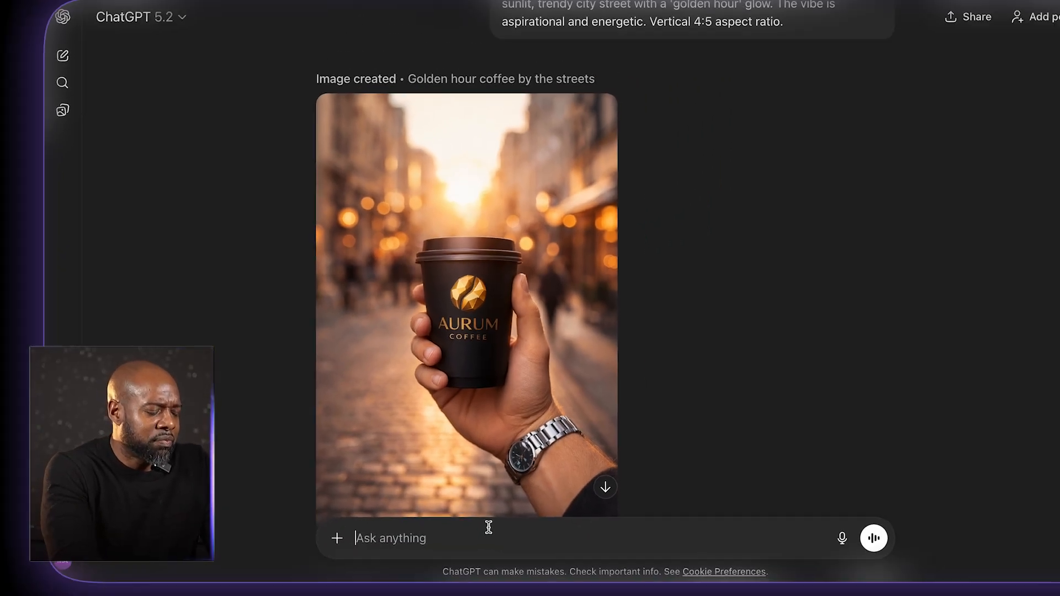
- Write a follow-up prompt in ChatGPT: "fix this image, so that the mans watch face is not showing, just the bracelet."
type("fix this i")
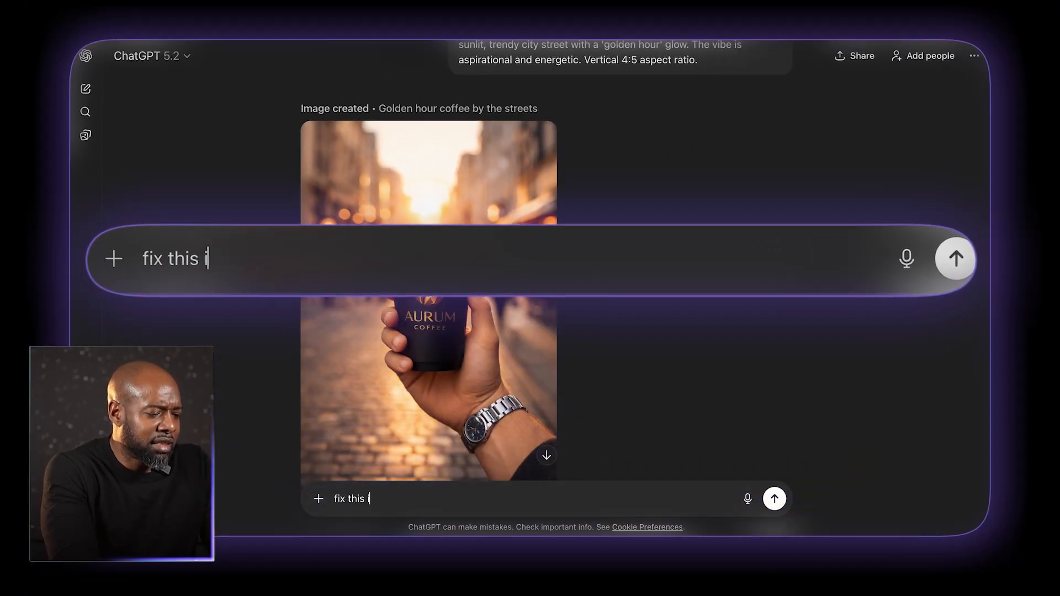
type("mage, so that t")
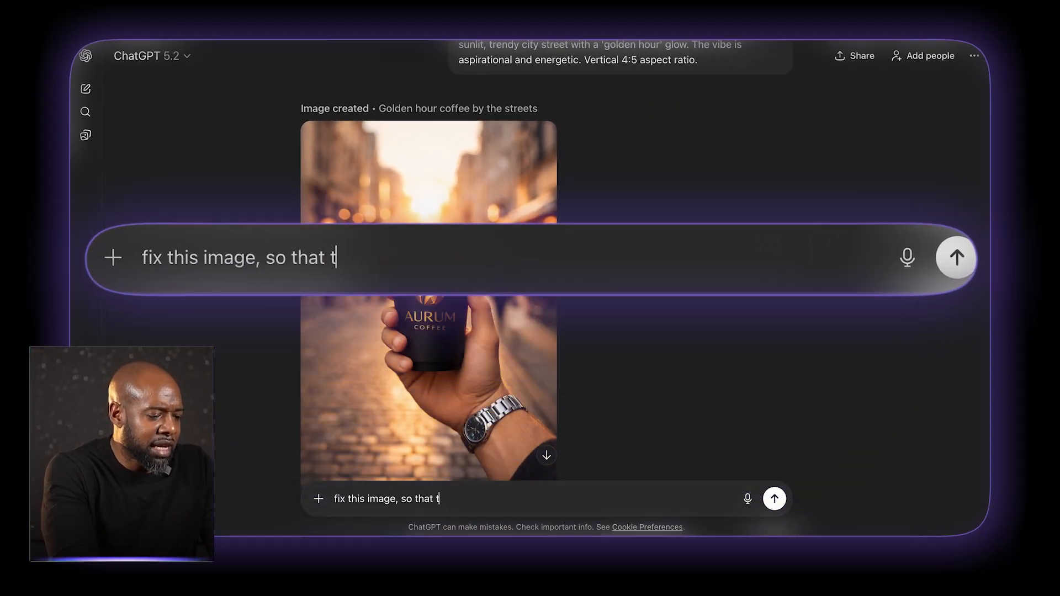
type("he mans watch ")
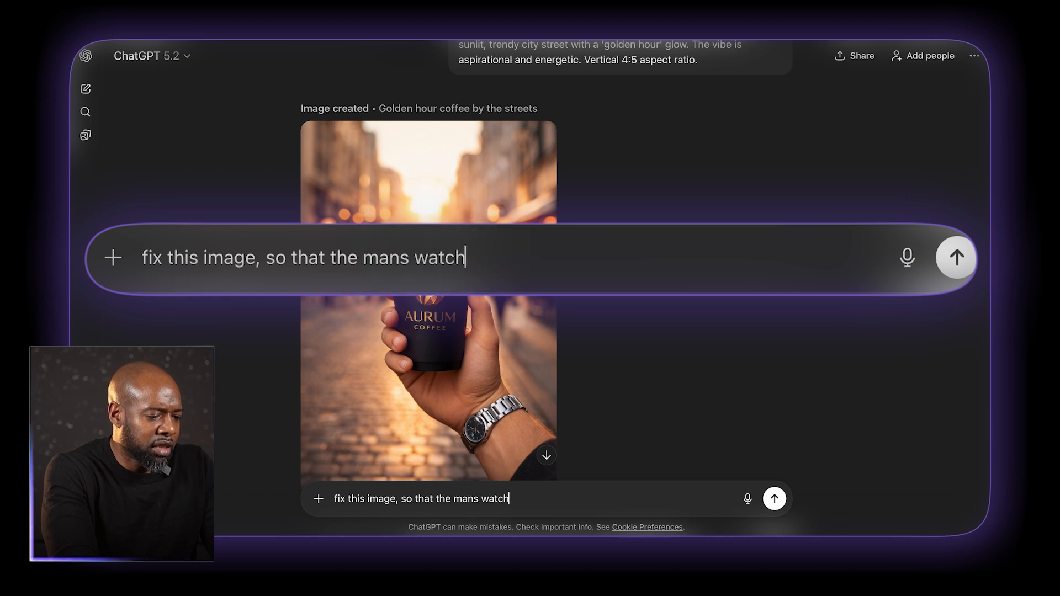
type("face")
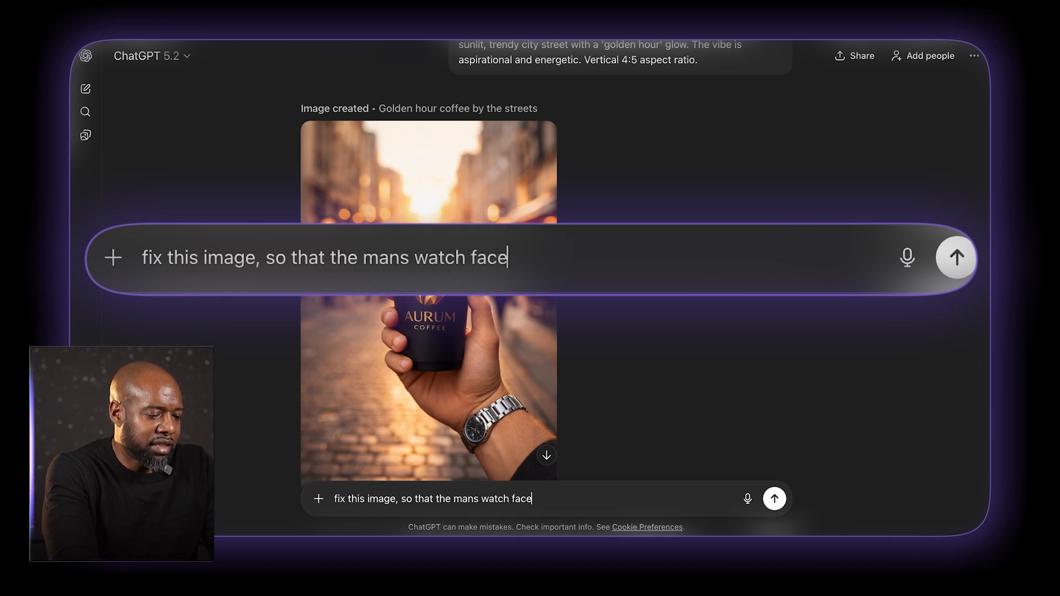
type(" is not showing, just the ")
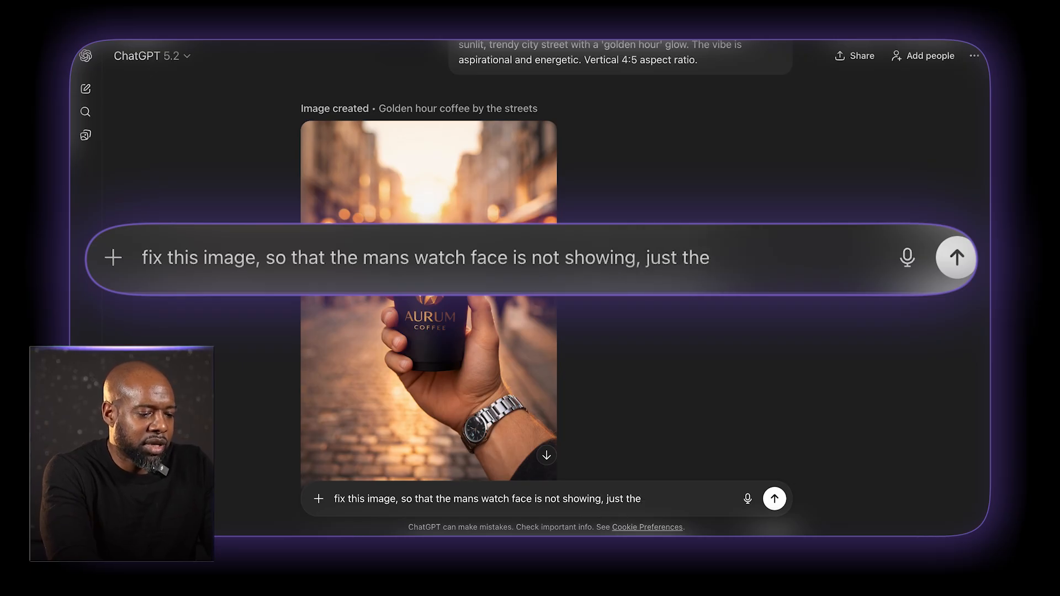
type("bracelet. Ma")
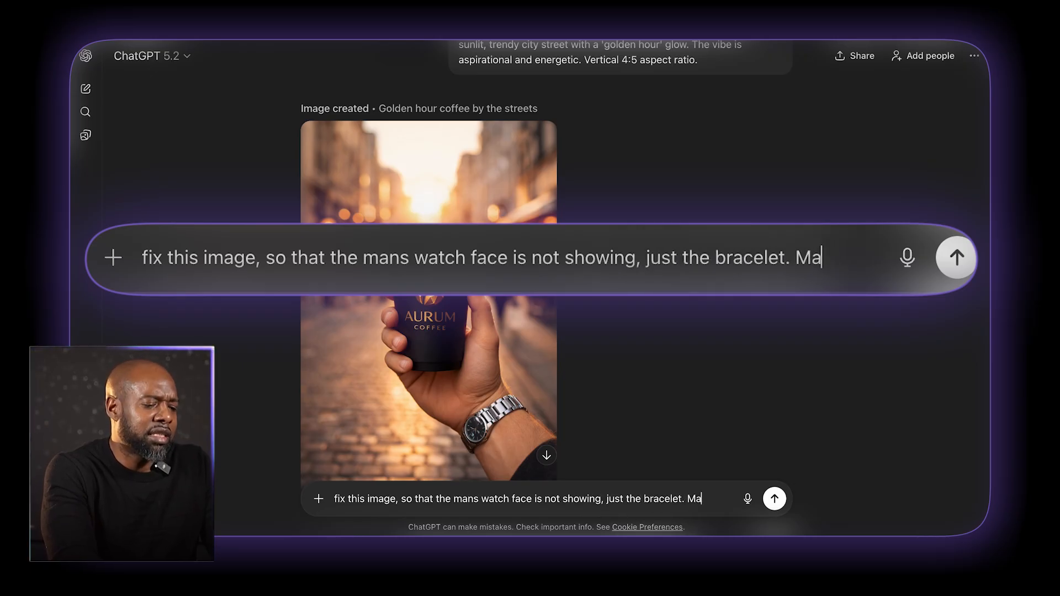
- Add "Make the watch GOLD" to the fix request and submit it
type("ke the atch GO")
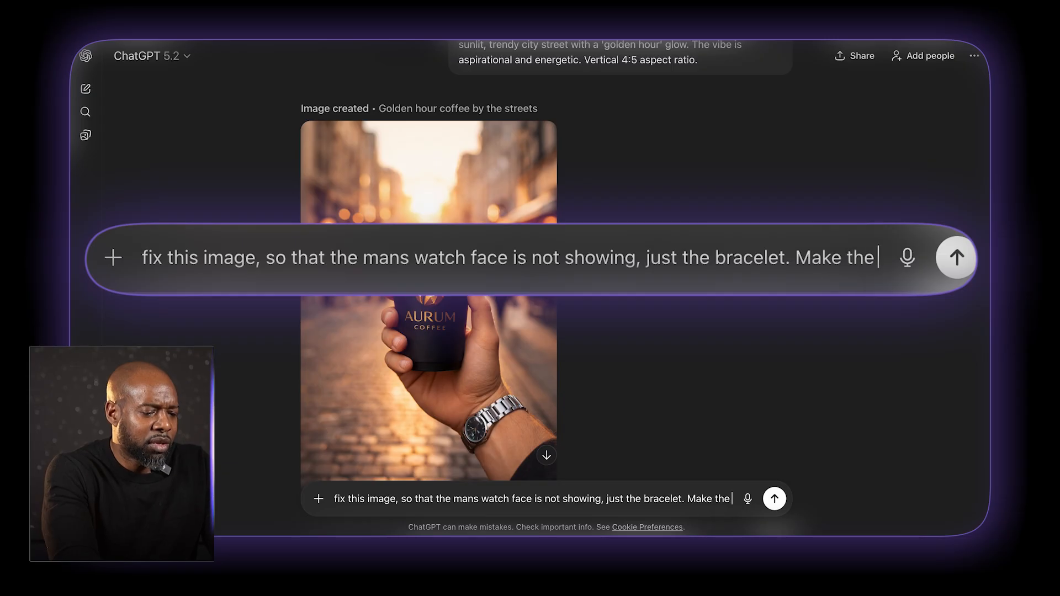
key("BackSpace")
key("BackSpace")
key("BackSpace")
key("BackSpace")
key("BackSpace")
key("BackSpace")
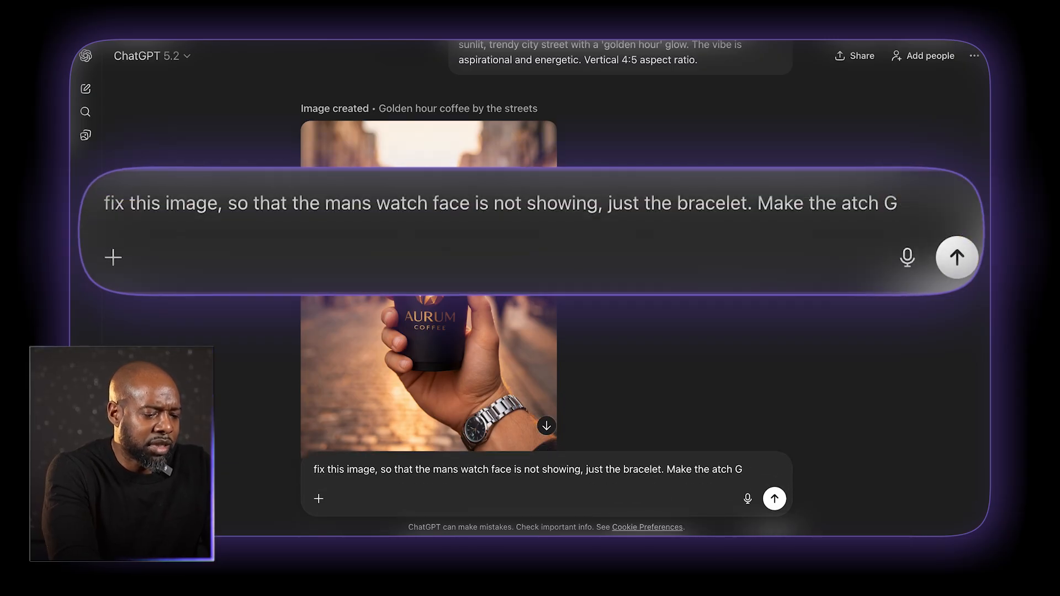
type("w")
key("BackSpace")
key("BackSpace")
type("watch GOLD")
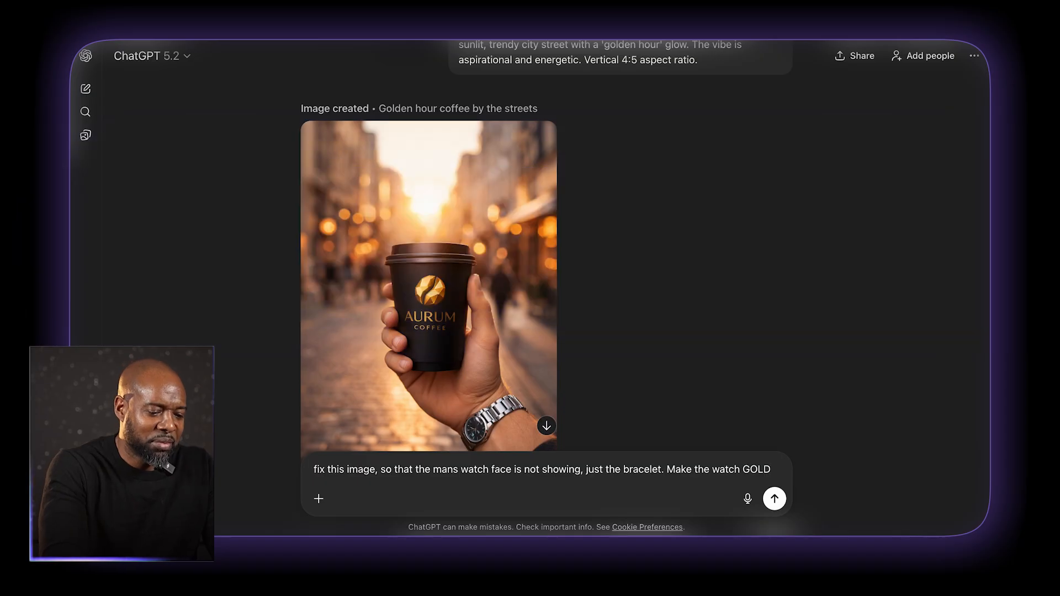
key("Return")
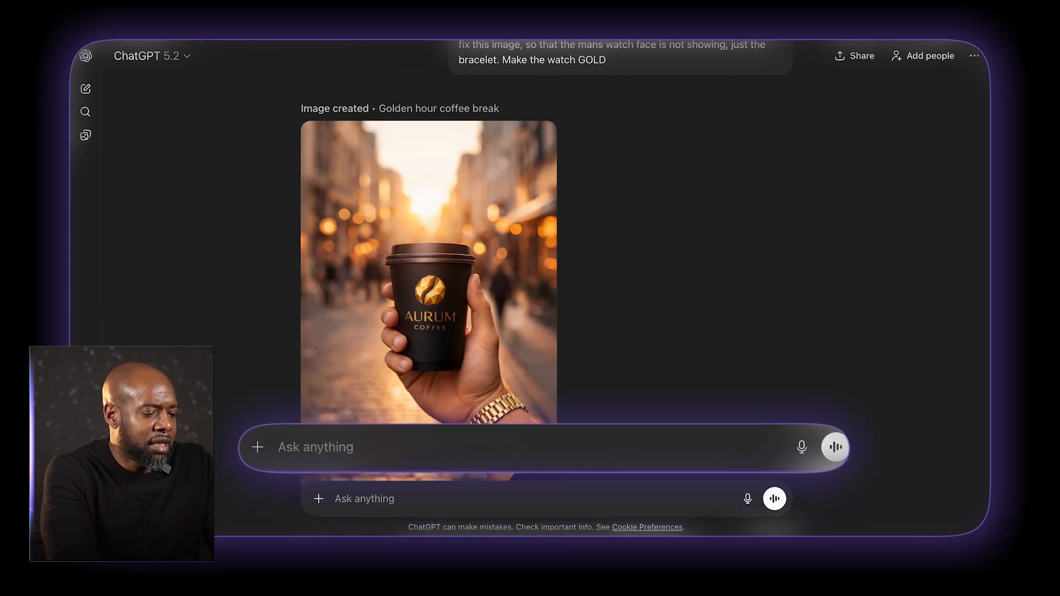
- Write a new prompt beginning "love the image. do not change anything, except for the size of the coffee cup."
type("love the image. do ")
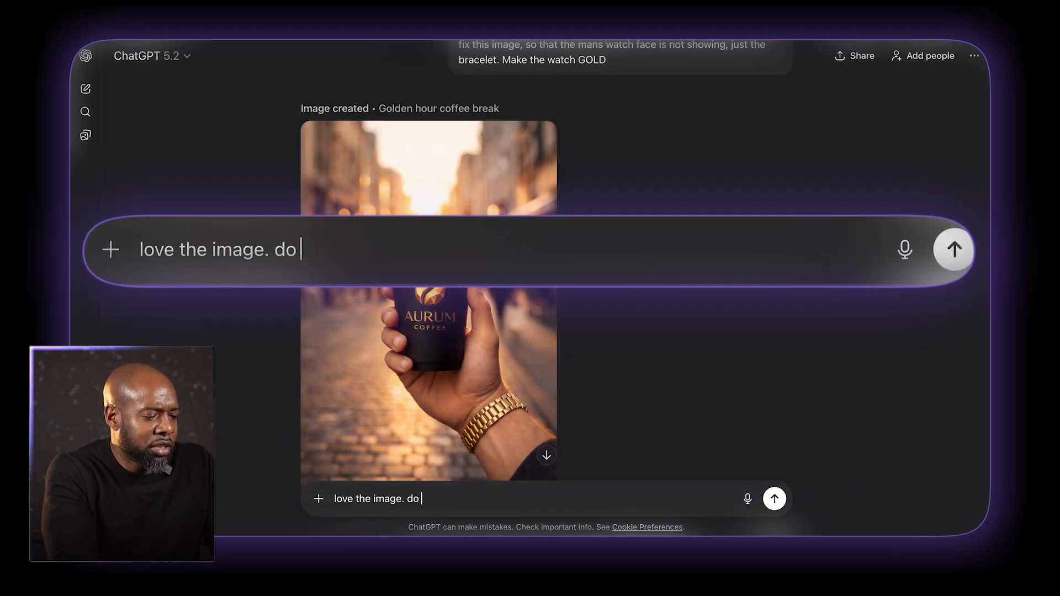
type("not change anything, except ")
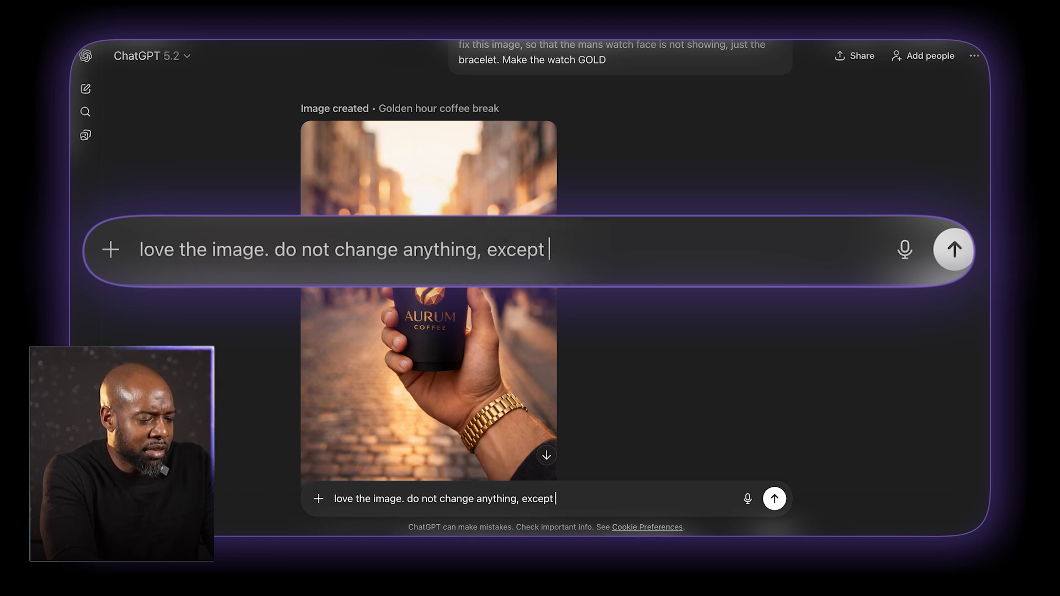
type("for the size of the coffee u")
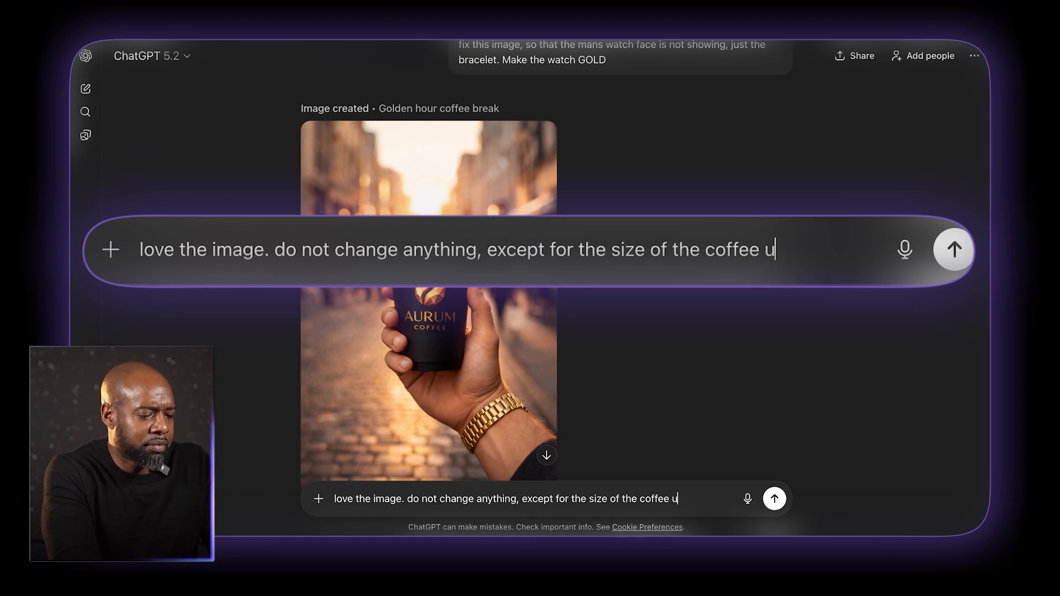
key("BackSpace")
type("c")
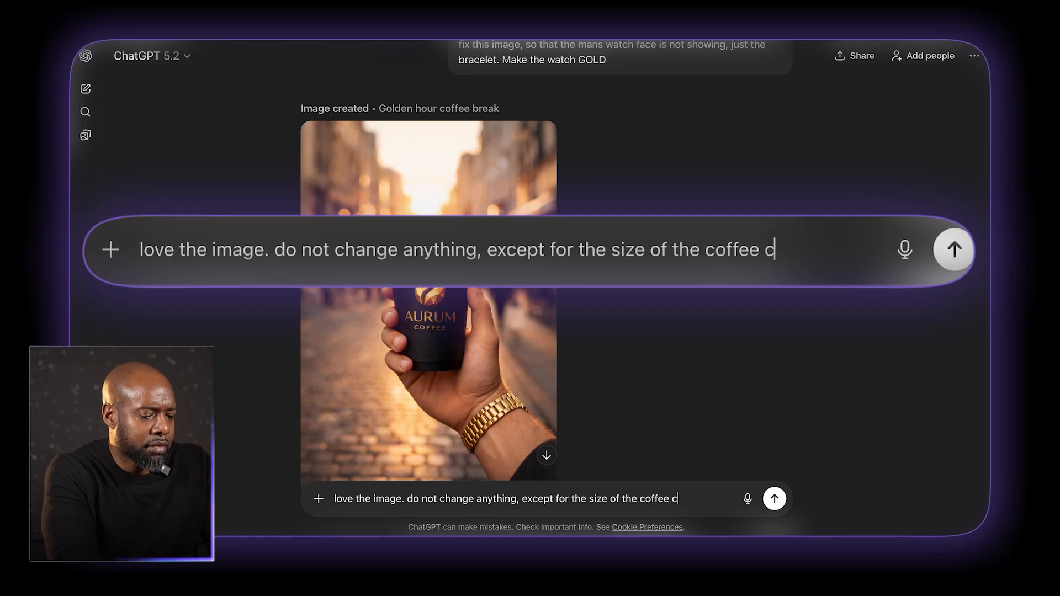
type("up. Right n")
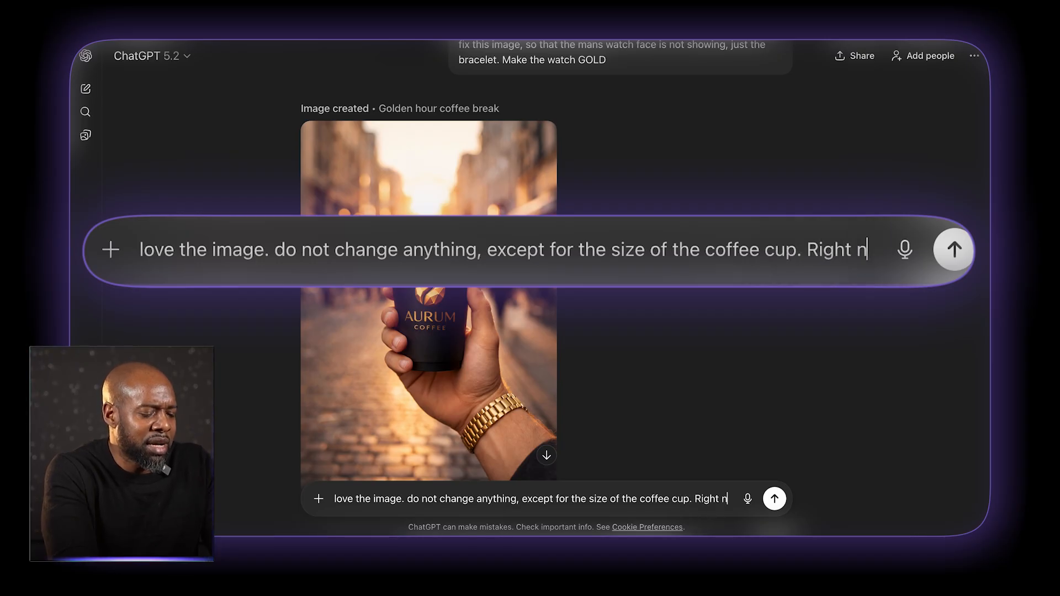
- Complete the prompt with "Right now it looks like a small, make it a large!" and submit it
type("ow it lookslike a small")
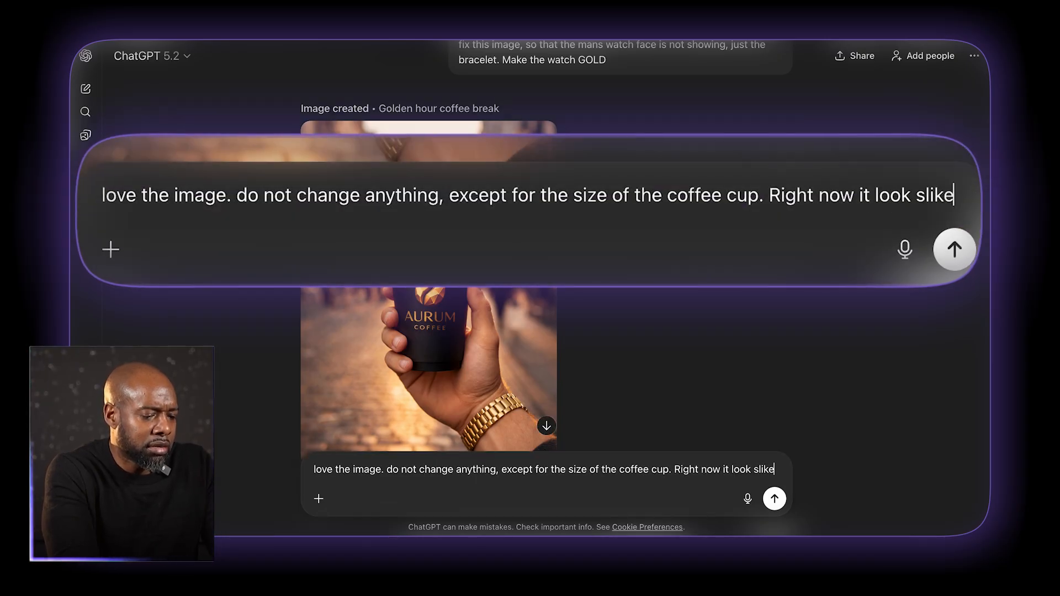
key("BackSpace")
key("BackSpace")
key("BackSpace")
key("BackSpace")
key("BackSpace")
key("BackSpace")
key("BackSpace")
key("BackSpace")
key("BackSpace")
key("BackSpace")
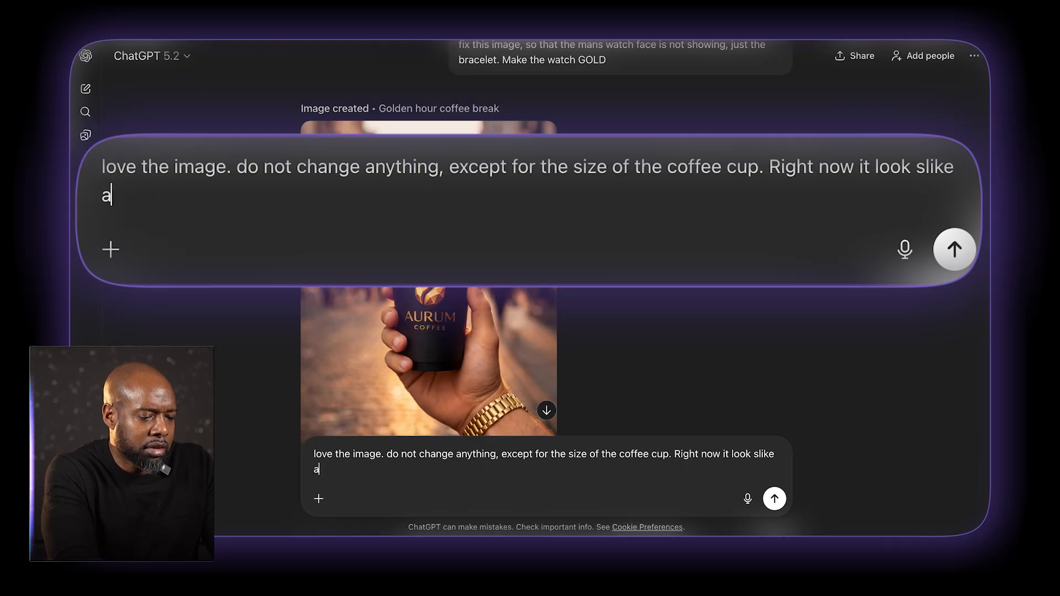
type("like")
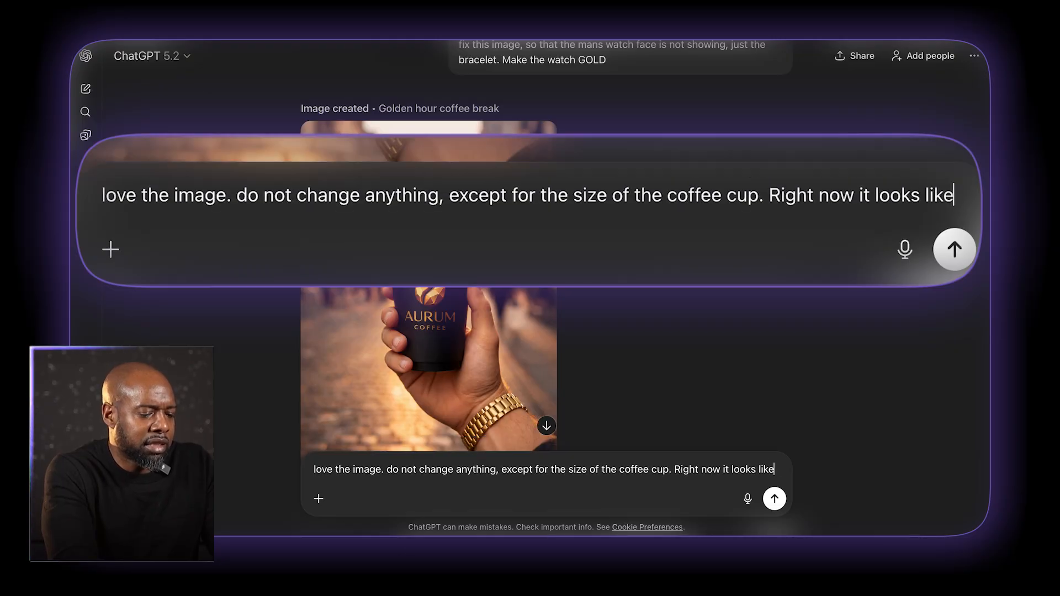
type(" a small, make it a")
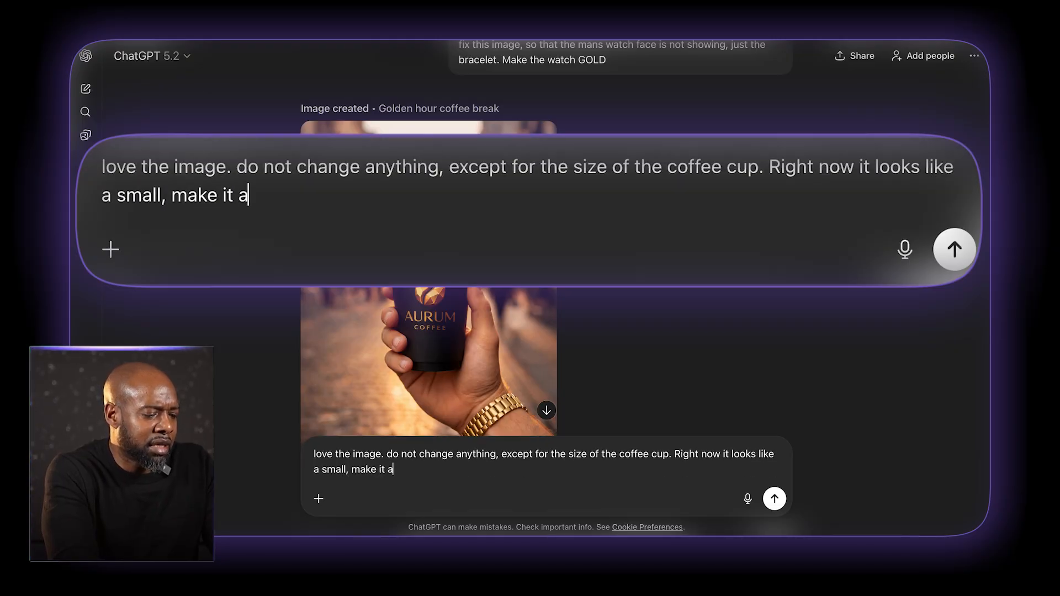
type(" large!")
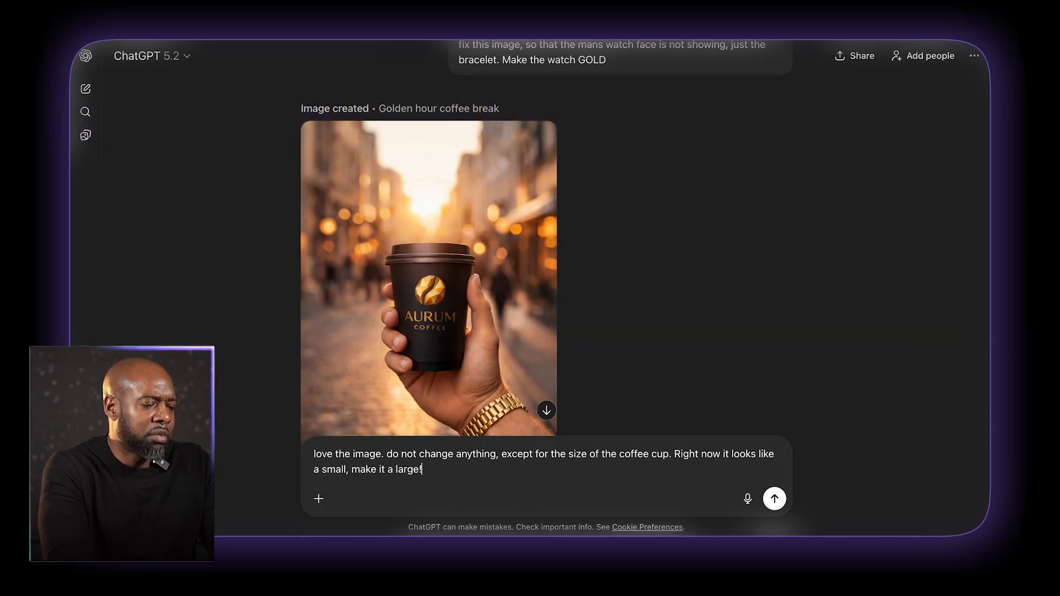
key("Return")
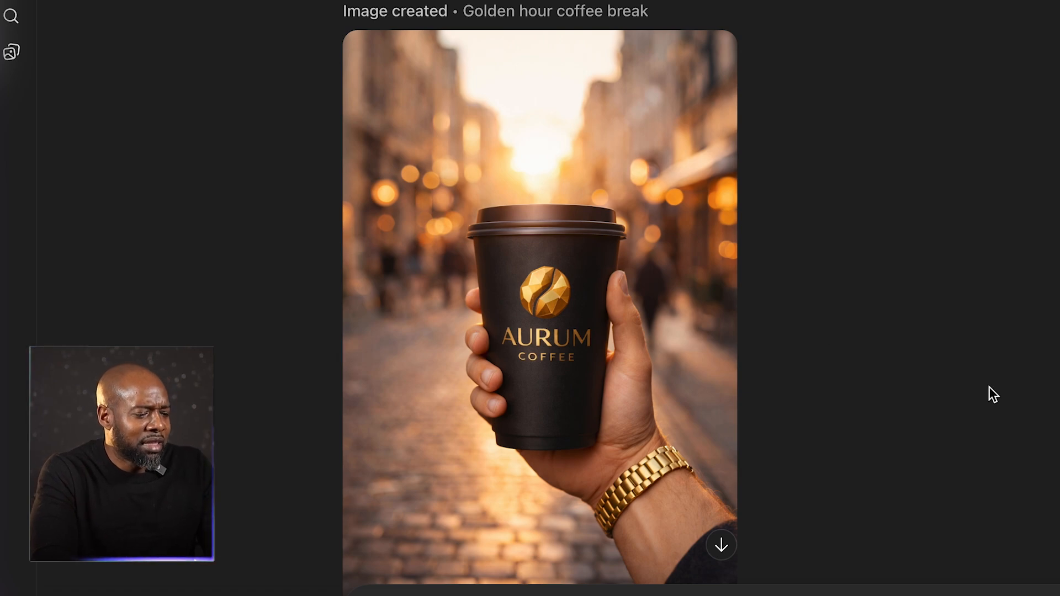
- Switch to the prompts note and copy the full prompt paragraph under "5 STOREFRONT DREAM"
key("super+Tab")
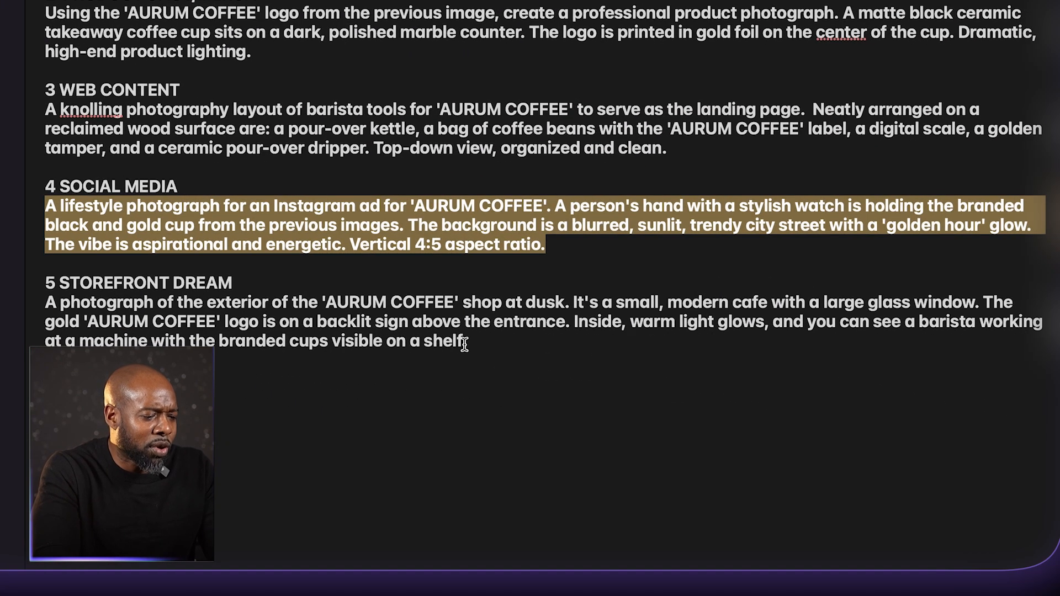
left_click_drag(678, 393, 186, 361)
left_click_drag(33, 312, 32, 311)
key("ctrl+c")
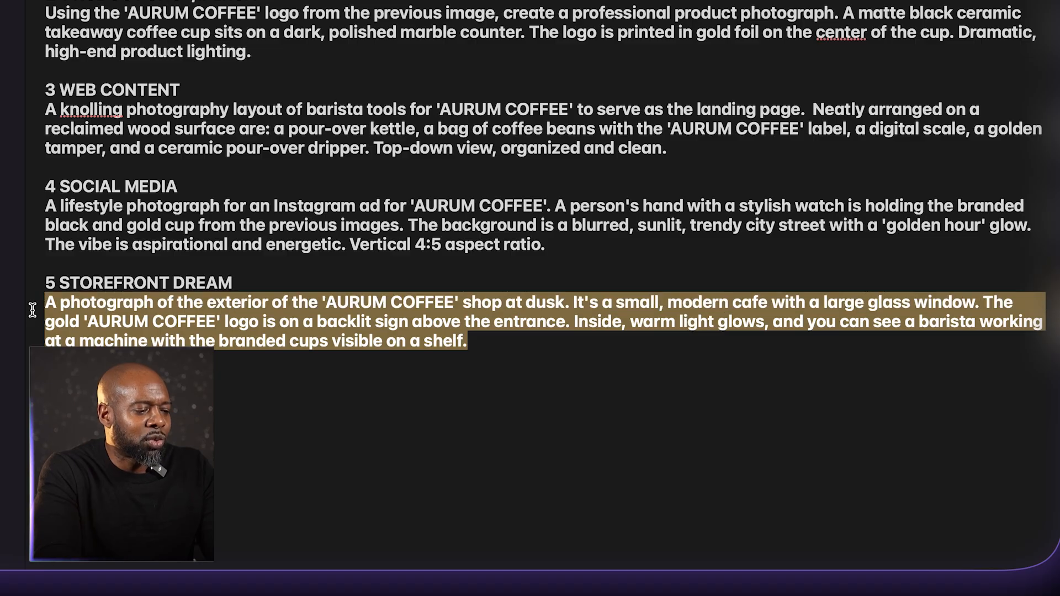
right_click(91, 323)
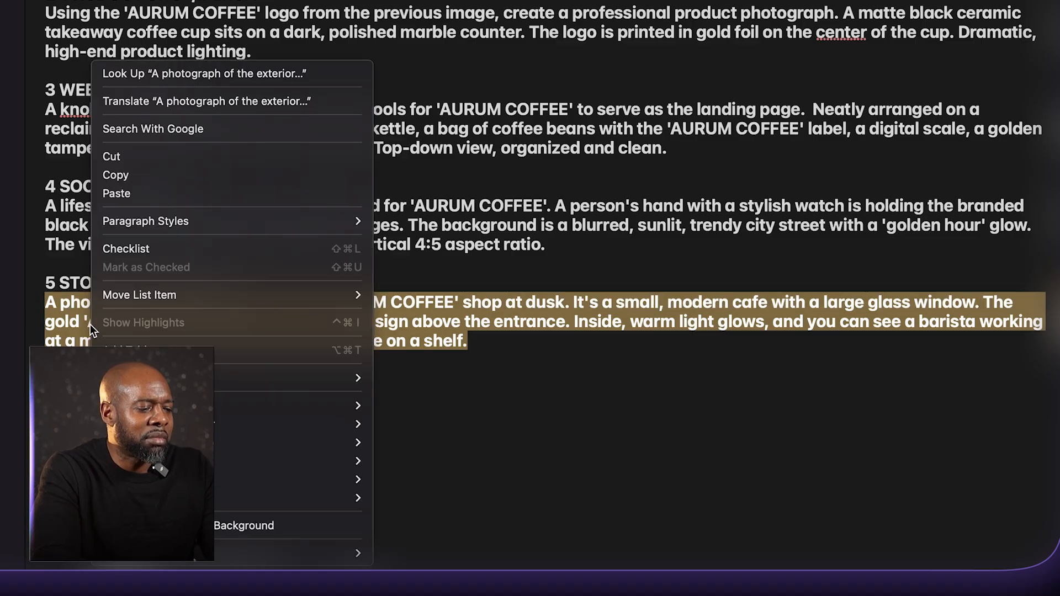
left_click(173, 180)
- Return to ChatGPT, paste the copied prompt for the 'AURUM COFFEE' shop exterior at dusk and submit it
key("ctrl+Left")
left_click(369, 507)
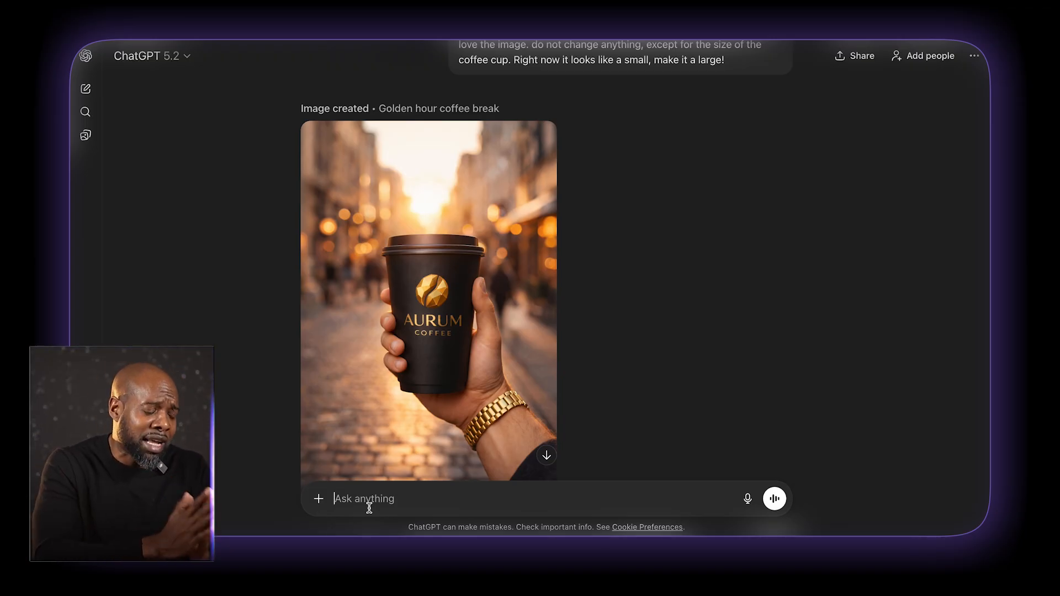
key("ctrl+v")
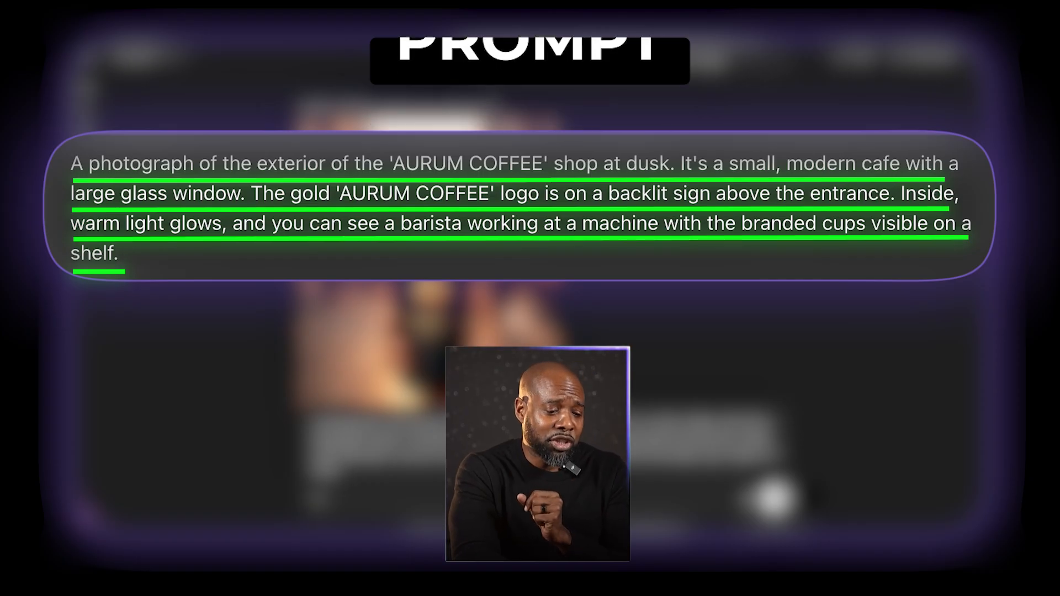
left_click(776, 499)
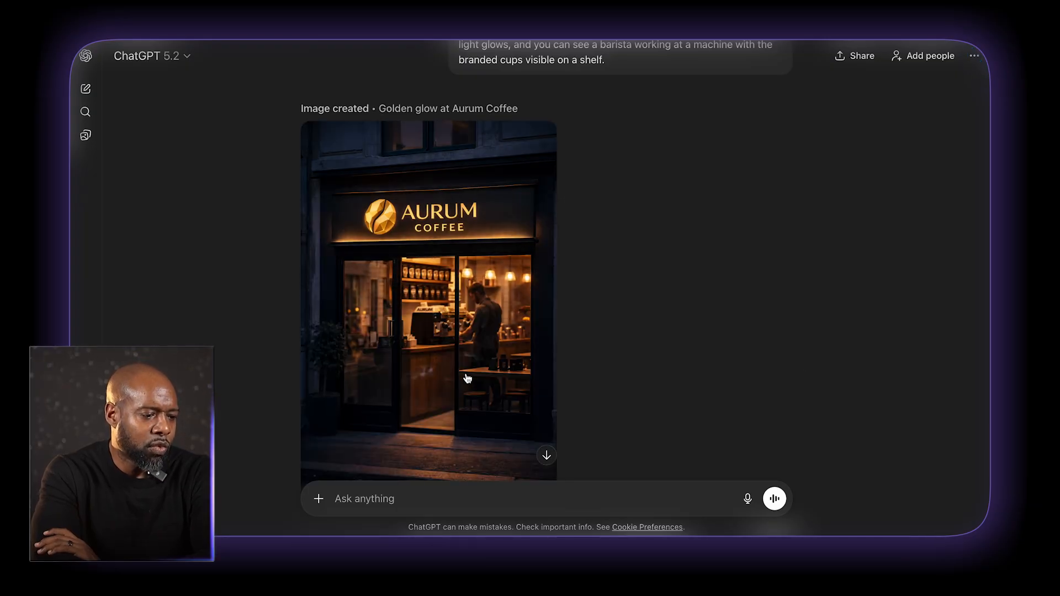
- Open the generated AURUM COFFEE storefront image in the enlarged view and examine it
left_click(467, 378)
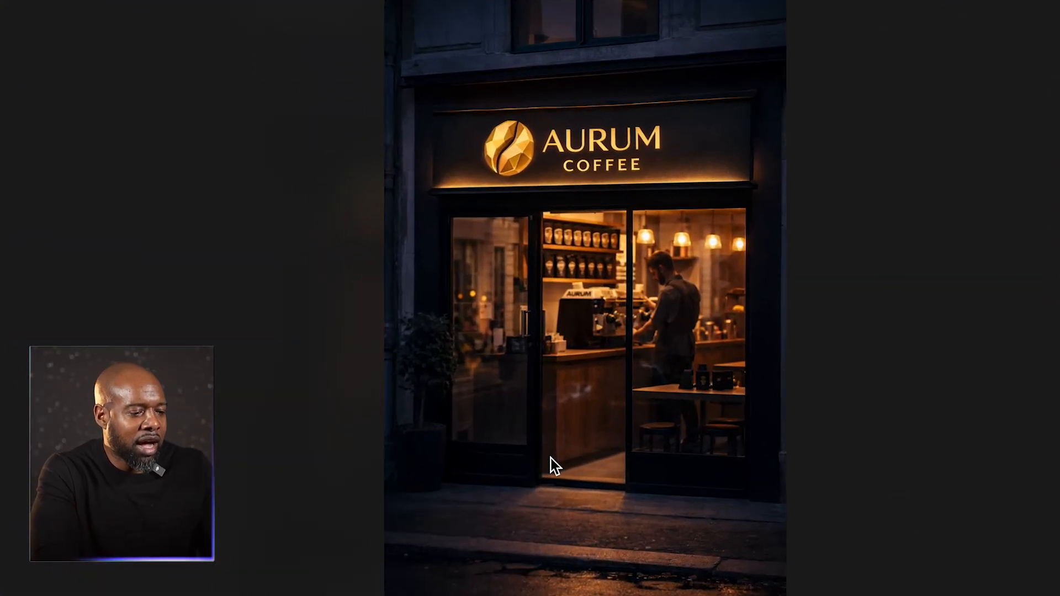
key("Left")
key("Right")
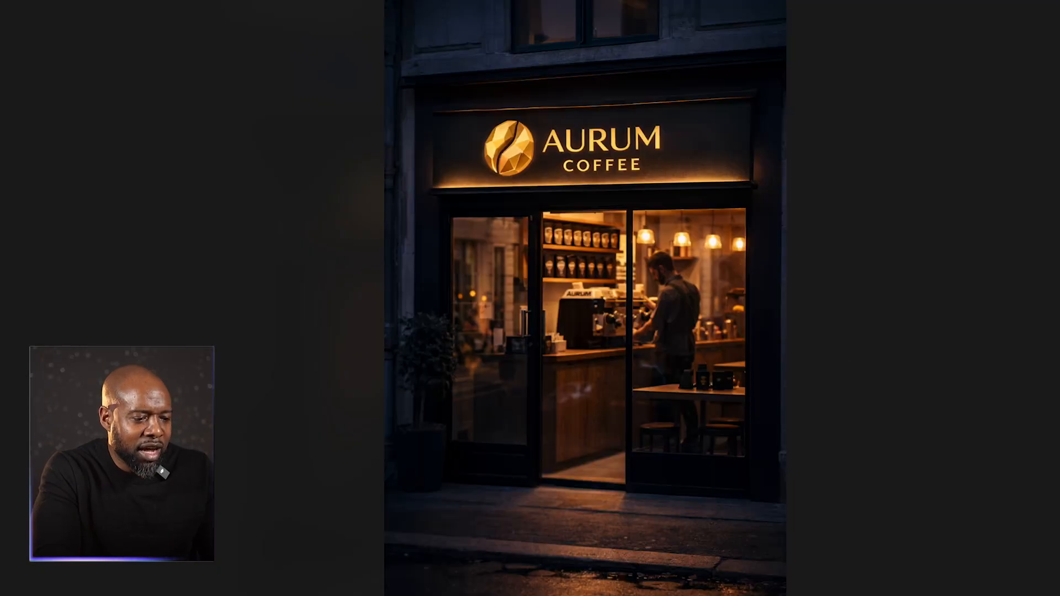